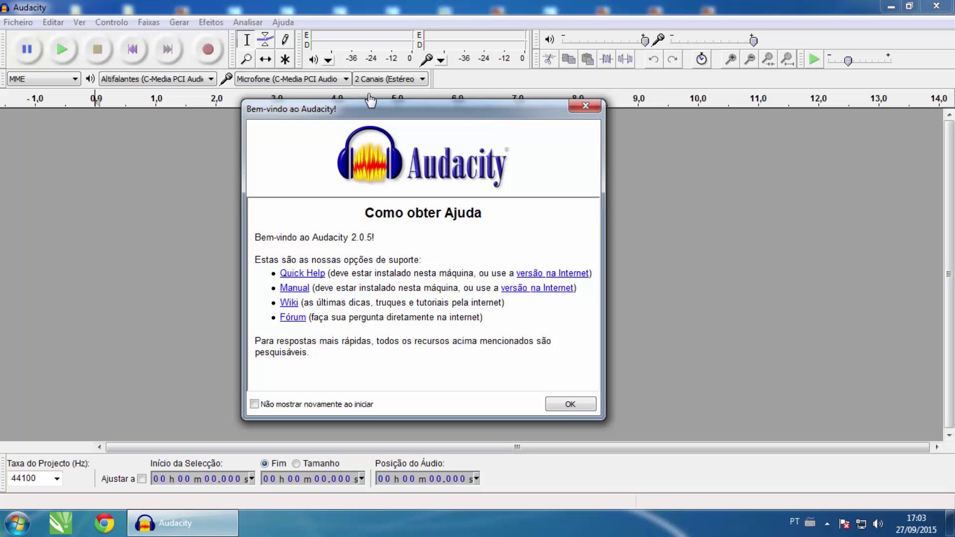
# - Dismiss the welcome window without changing its startup option
pyautogui.moveTo(383, 104)
pyautogui.mouseDown()
pyautogui.moveTo(453, 78)
pyautogui.moveTo(484, 83)
pyautogui.moveTo(395, 90)
pyautogui.mouseUp()
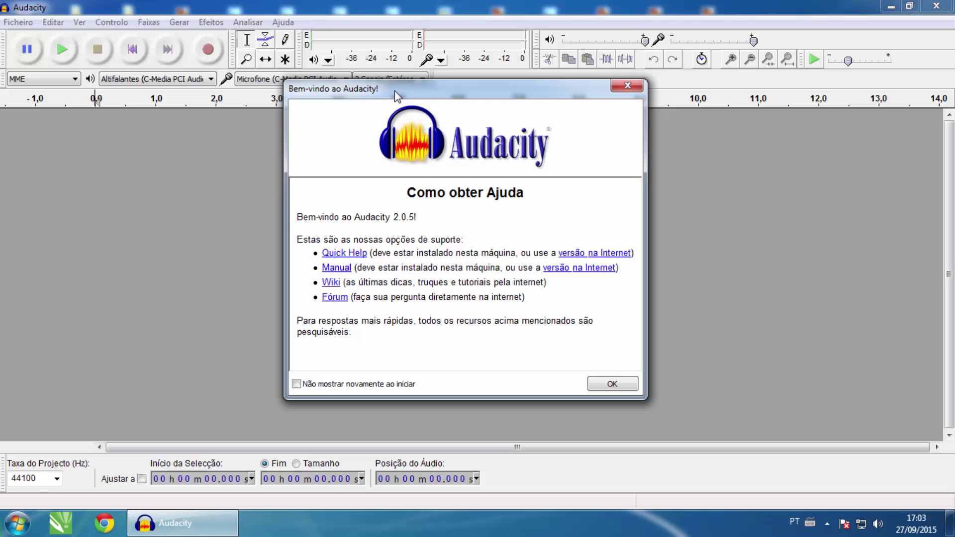
pyautogui.moveTo(395, 91); pyautogui.dragTo(418, 63)
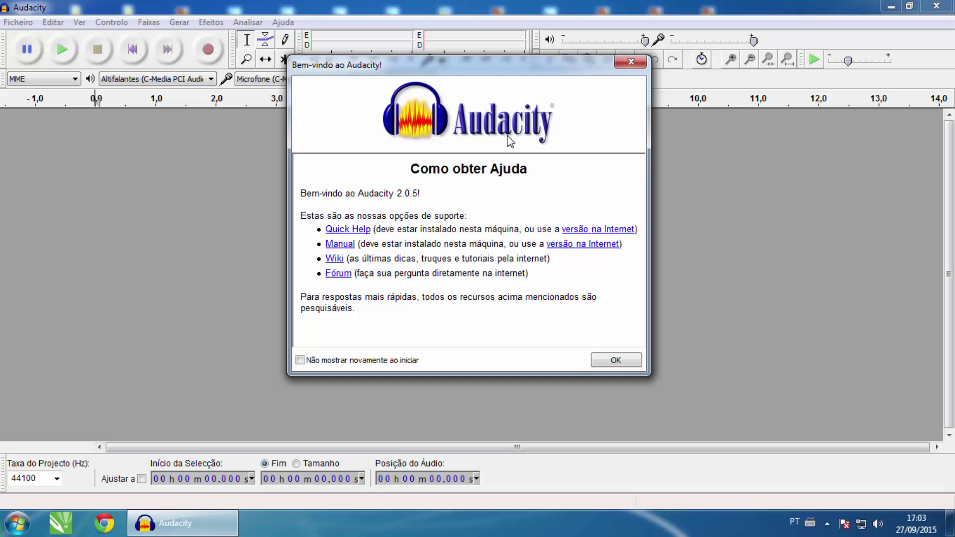
pyautogui.moveTo(423, 73); pyautogui.dragTo(418, 79)
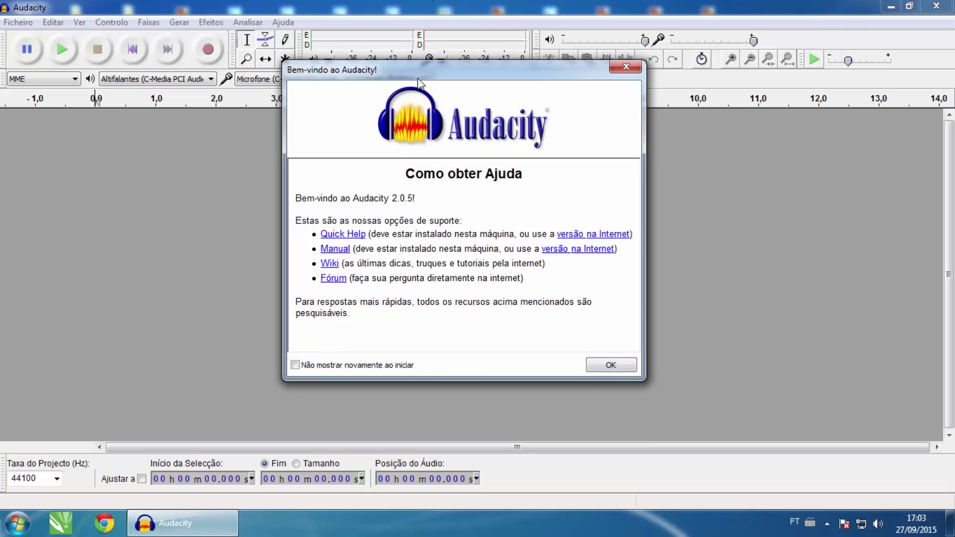
pyautogui.click(617, 368)
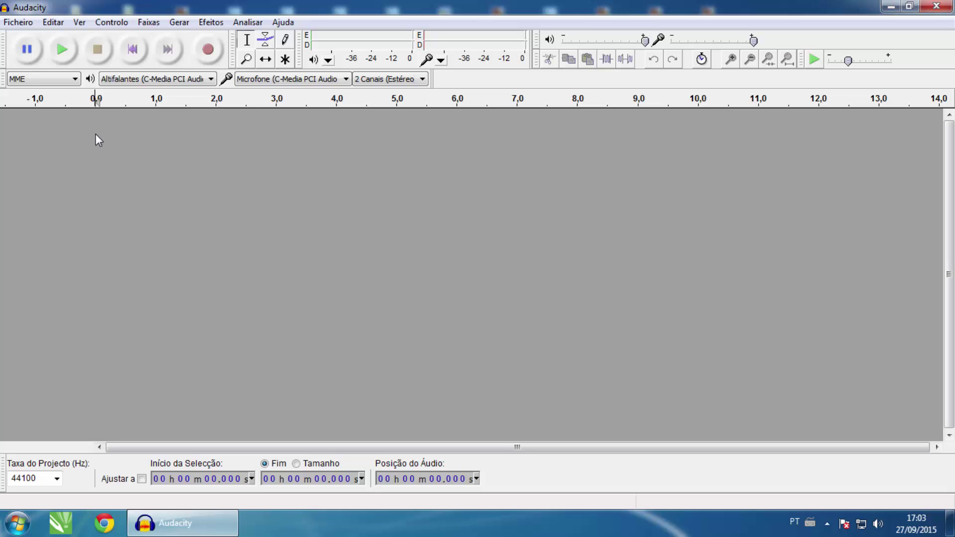
# - Open the audio file SNJ - AMOR, SENTIMENTO ABSTRATO from folder 02 and play back its opening seconds
pyautogui.click(20, 27)
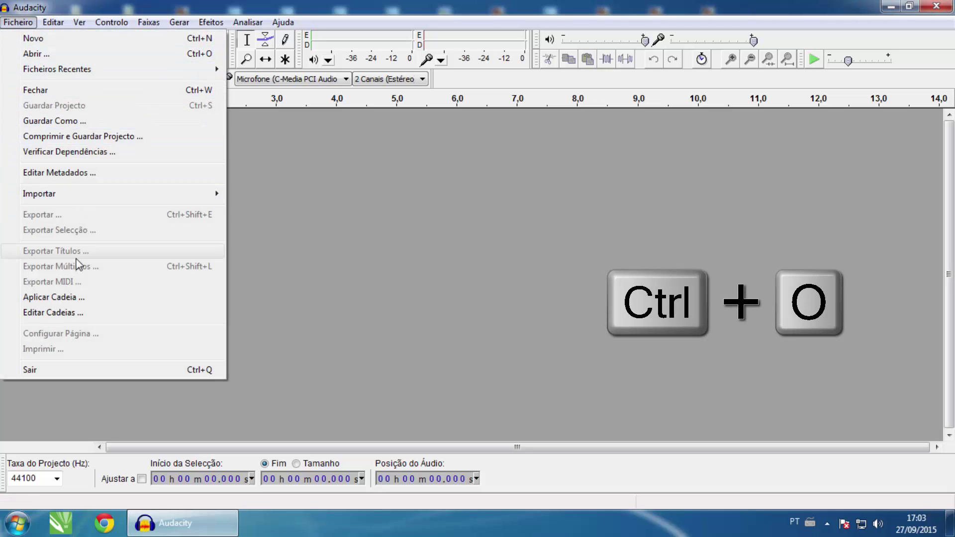
pyautogui.click(36, 54)
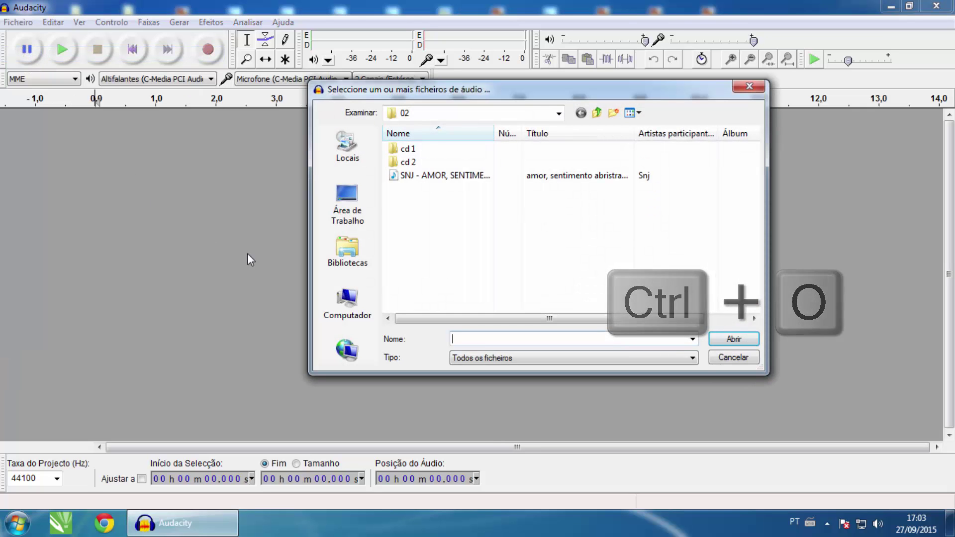
pyautogui.moveTo(433, 93); pyautogui.dragTo(433, 112)
pyautogui.click(447, 195)
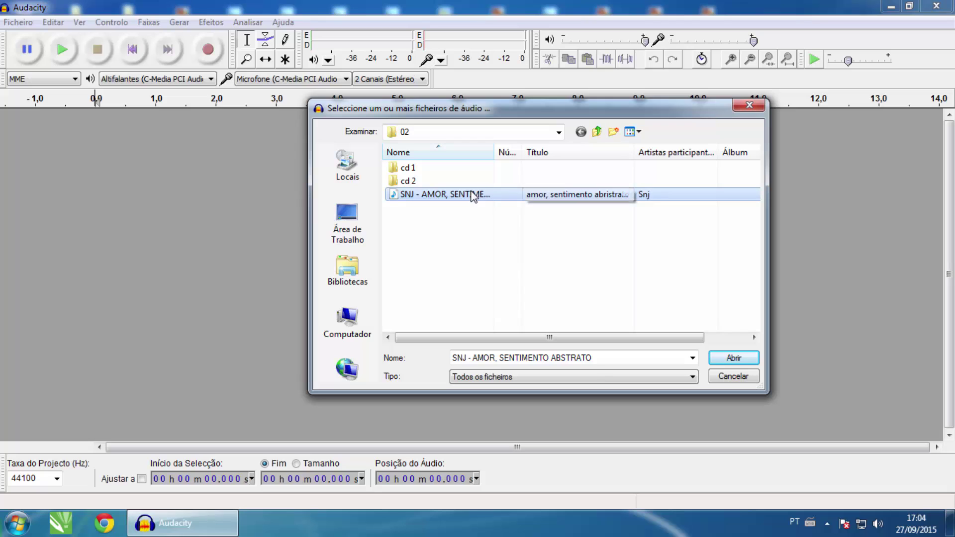
pyautogui.click(725, 359)
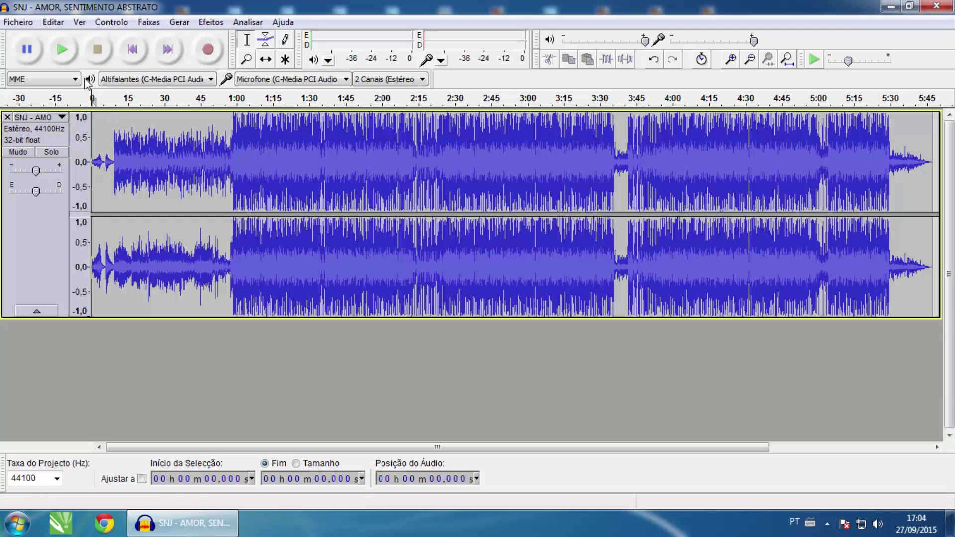
pyautogui.click(63, 50)
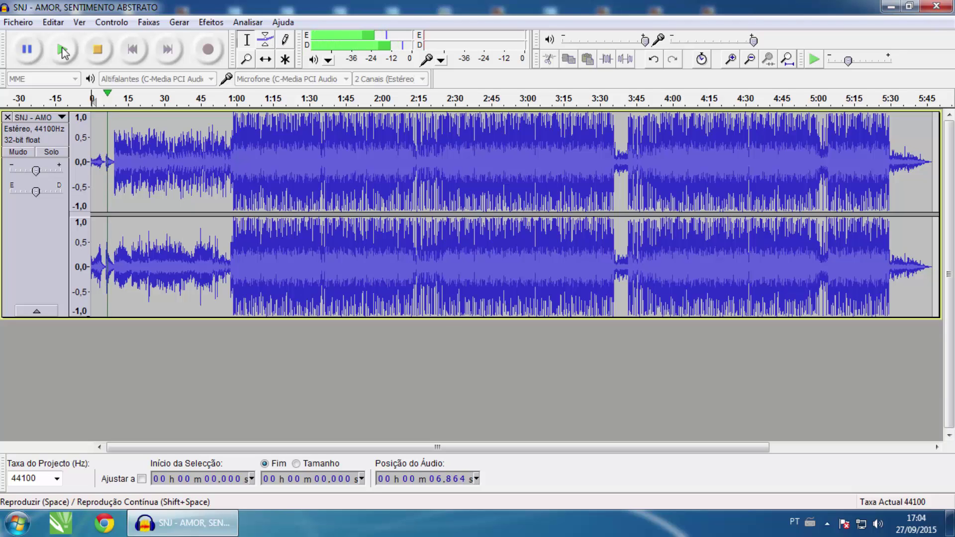
pyautogui.click(95, 51)
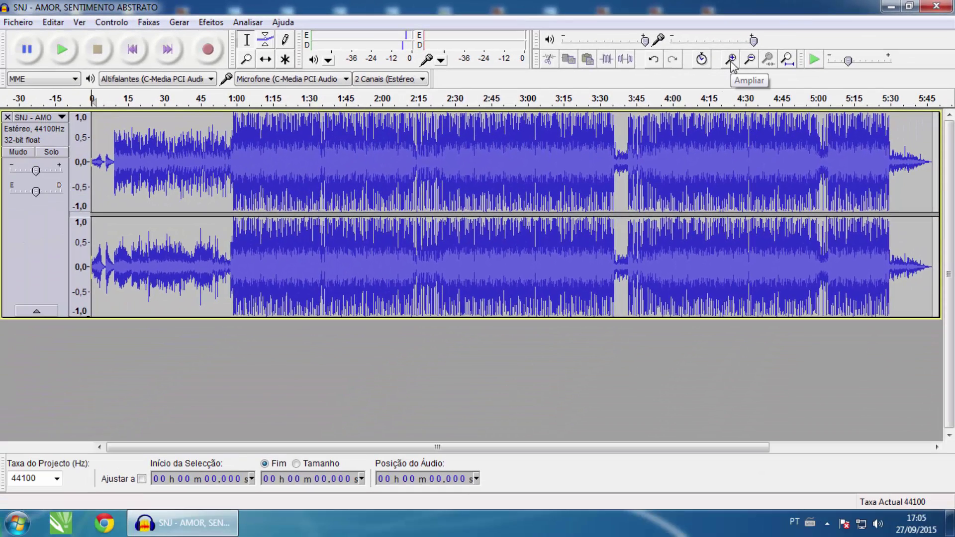
# - Select the audio from about 9.533 s, just before the louder section begins, to the end of the track and delete it
pyautogui.click(731, 59)
pyautogui.click(731, 59)
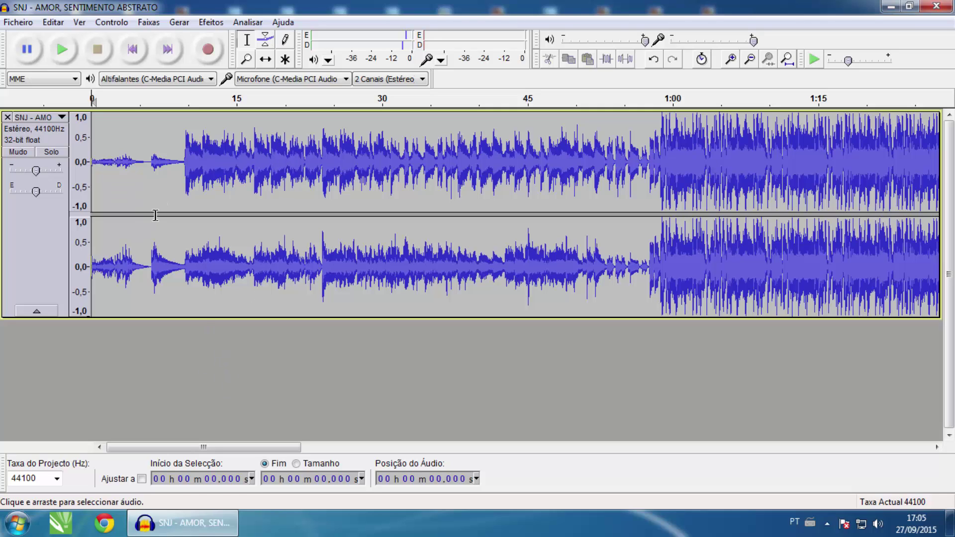
pyautogui.click(183, 160)
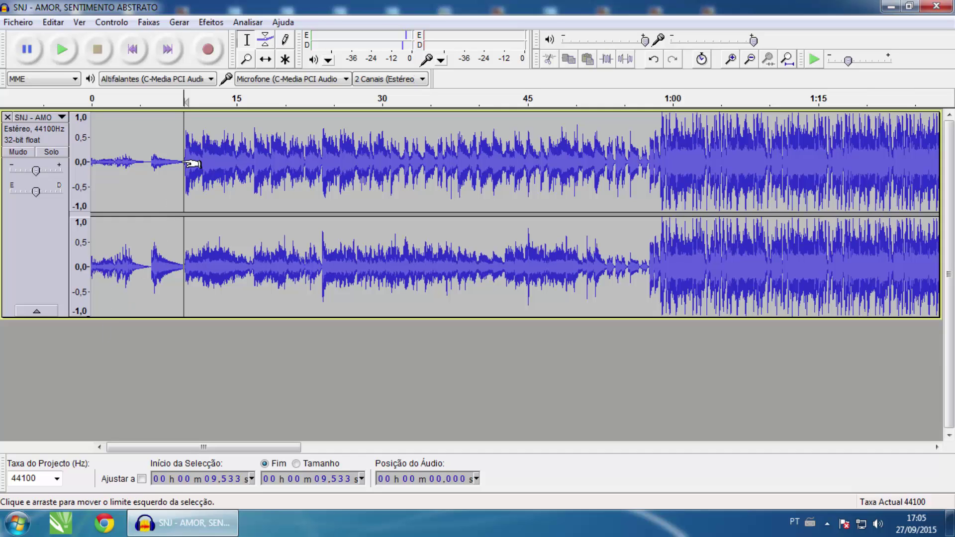
pyautogui.moveTo(188, 164)
pyautogui.mouseDown()
pyautogui.moveTo(948, 171)
pyautogui.moveTo(792, 174)
pyautogui.mouseUp()
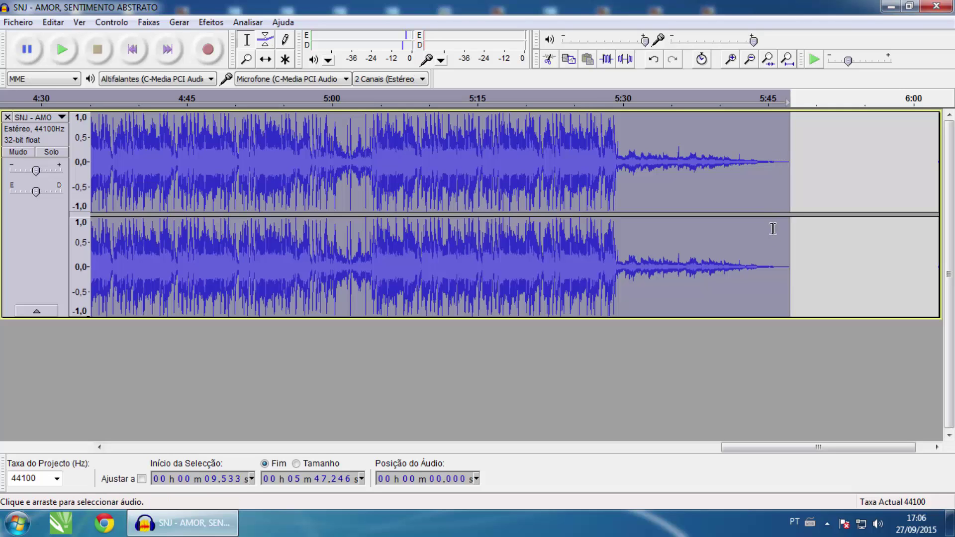
pyautogui.click(751, 61)
pyautogui.click(751, 61)
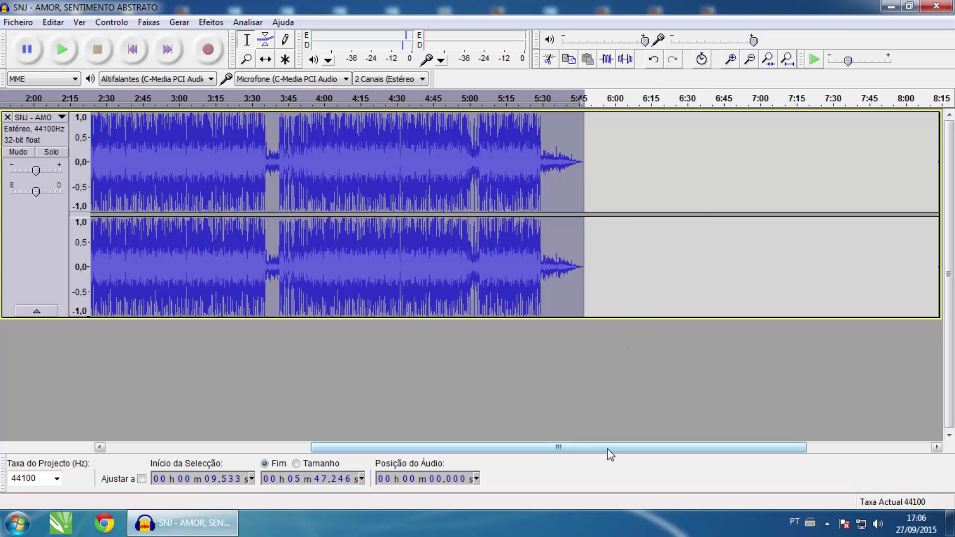
pyautogui.moveTo(610, 452); pyautogui.dragTo(351, 449)
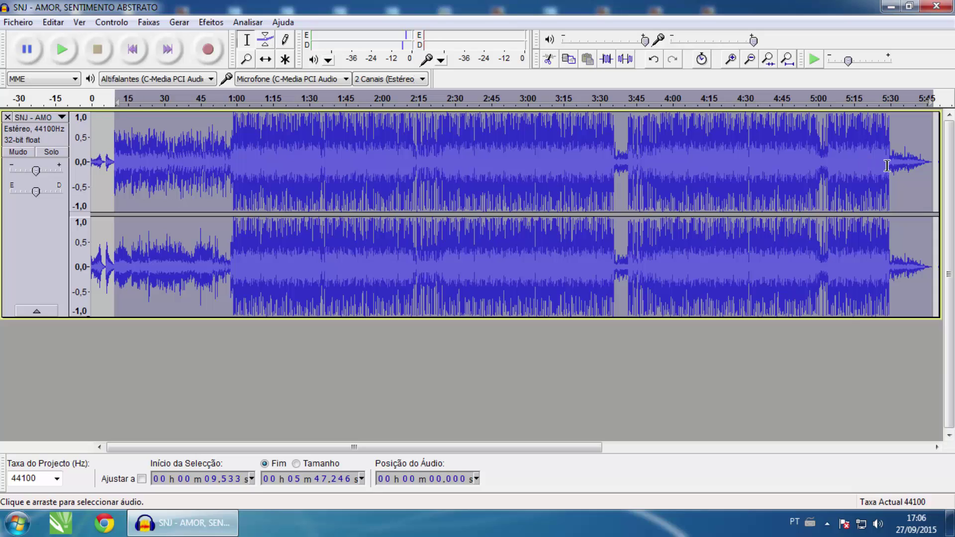
pyautogui.press('Delete')
pyautogui.press('Delete')
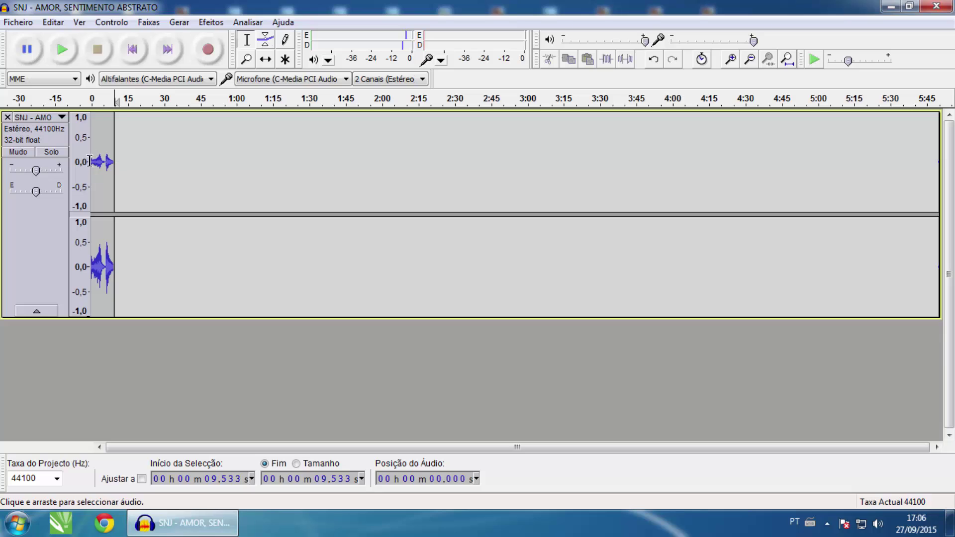
# - Play back the remaining guitar intro from the beginning of the track
pyautogui.click(133, 51)
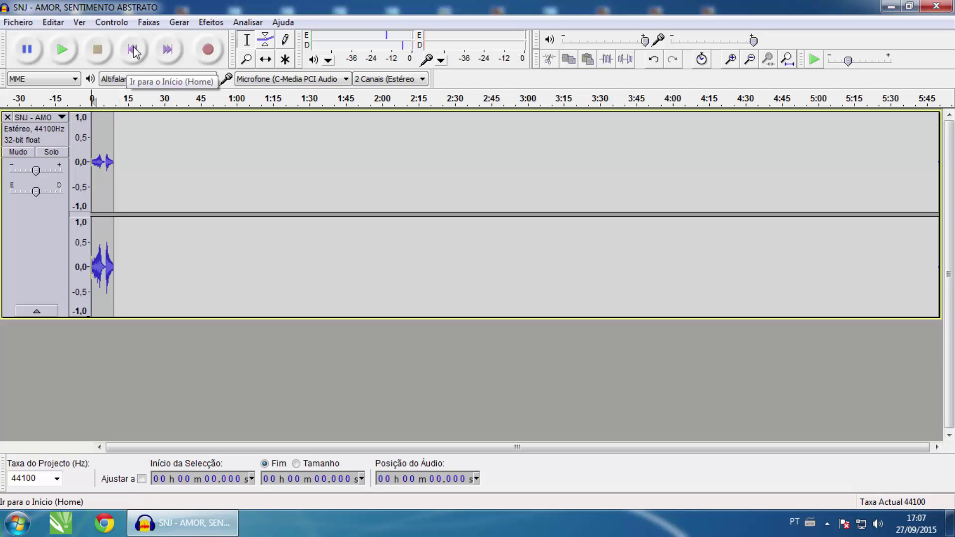
pyautogui.click(62, 49)
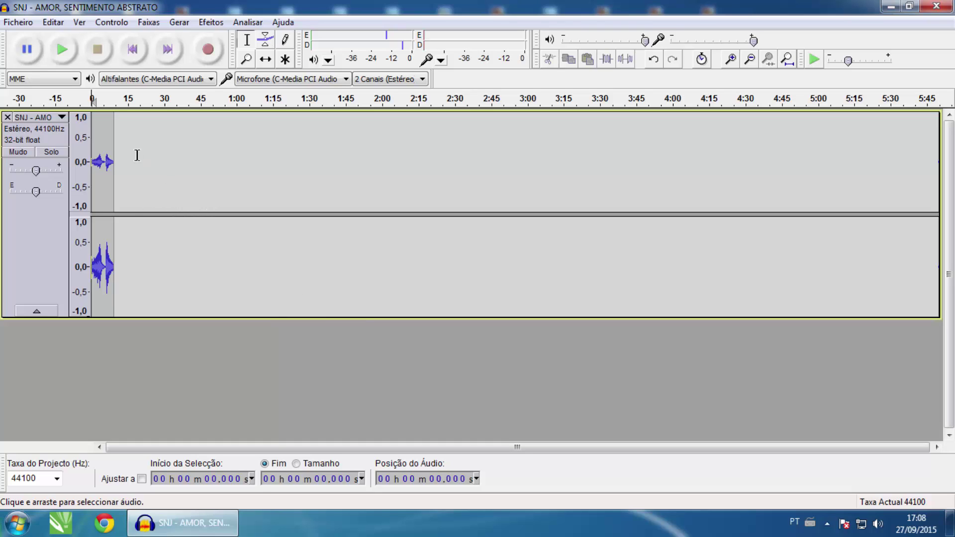
# - Export the trimmed track as an MP3 file named "entrada violão" into folder 02 on the desktop
pyautogui.click(17, 22)
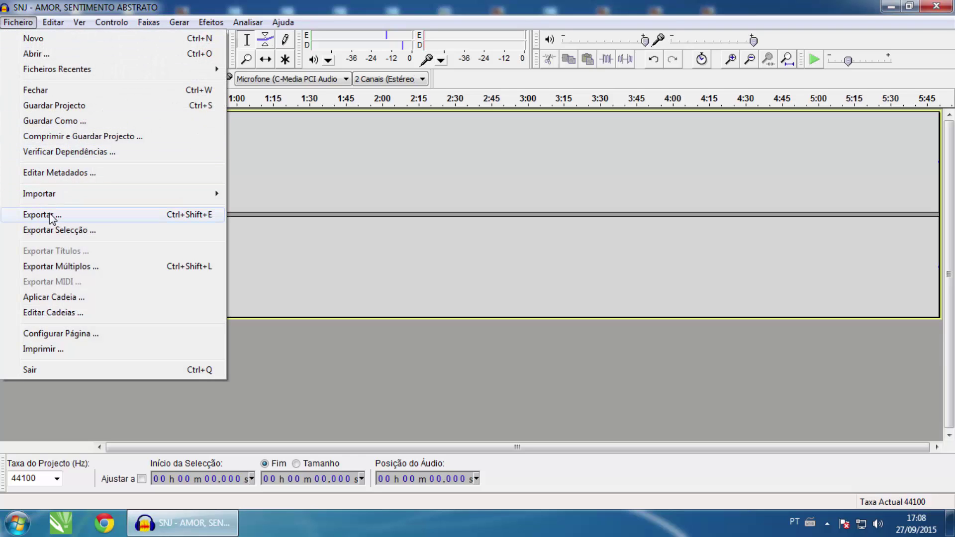
pyautogui.click(192, 217)
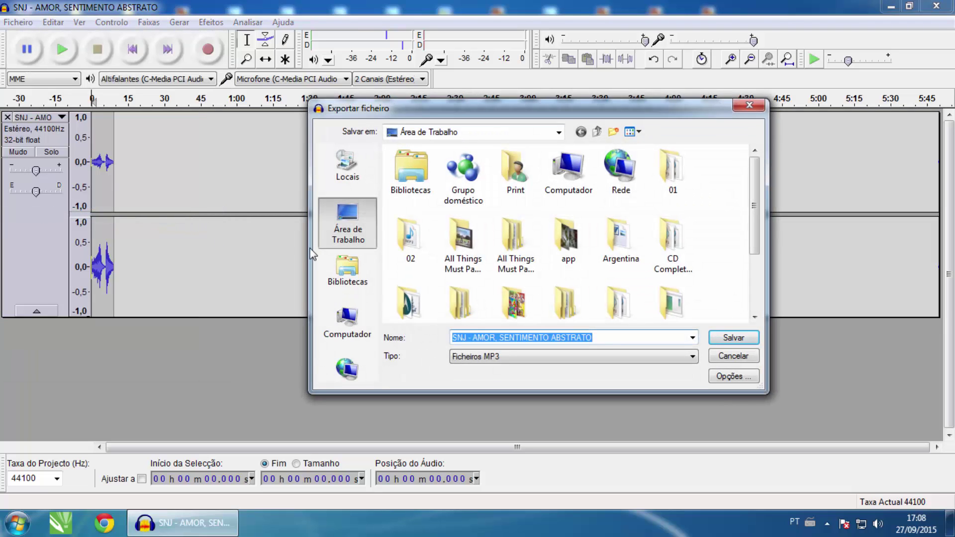
pyautogui.doubleClick(406, 238)
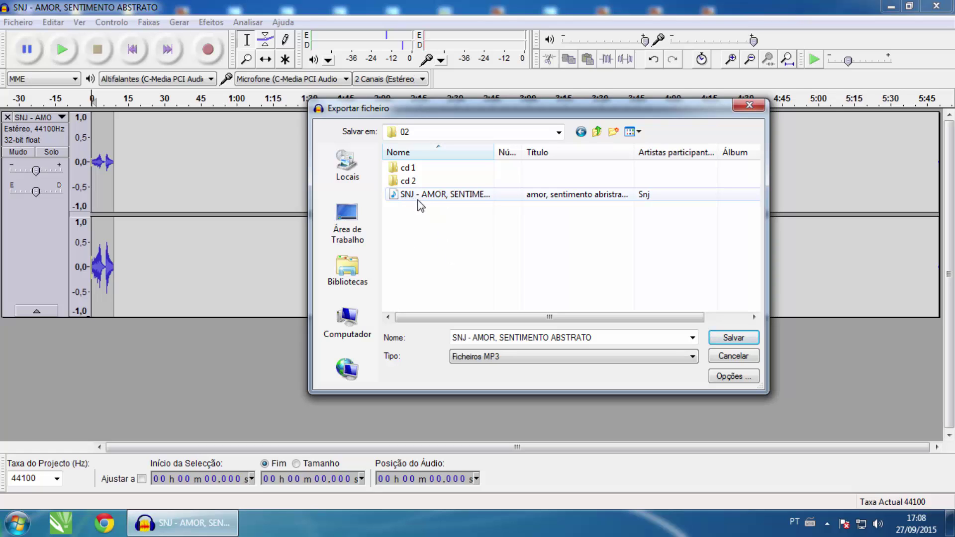
pyautogui.click(479, 337)
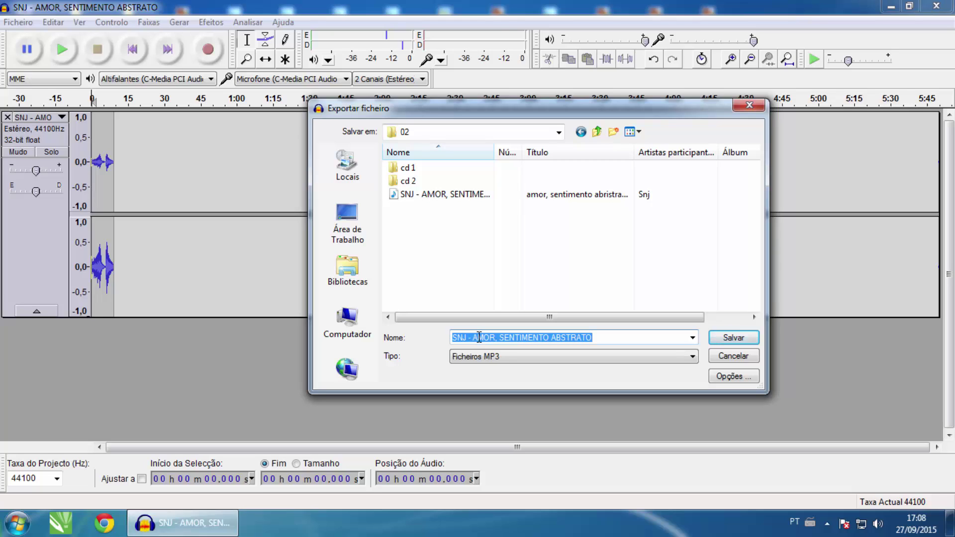
pyautogui.write('entrada')
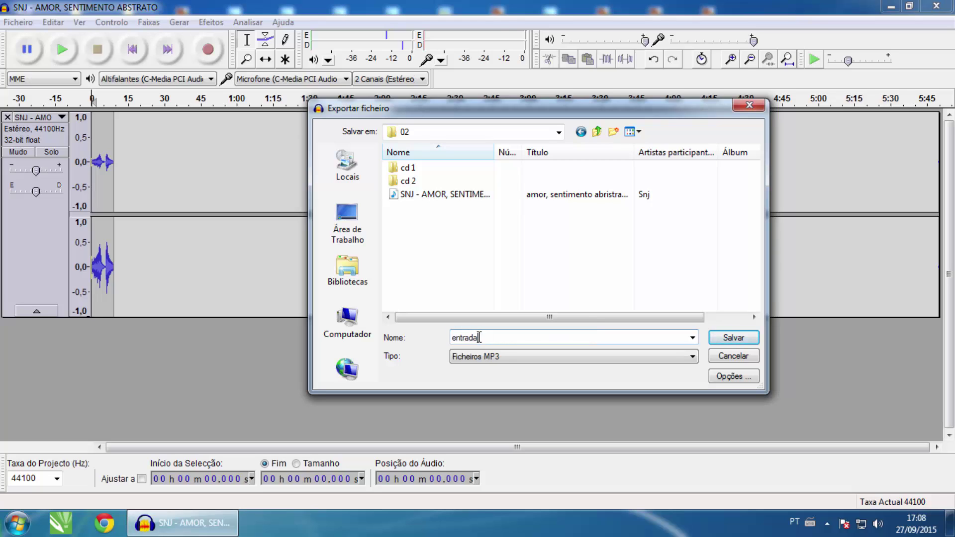
pyautogui.write(' violão')
pyautogui.click(732, 337)
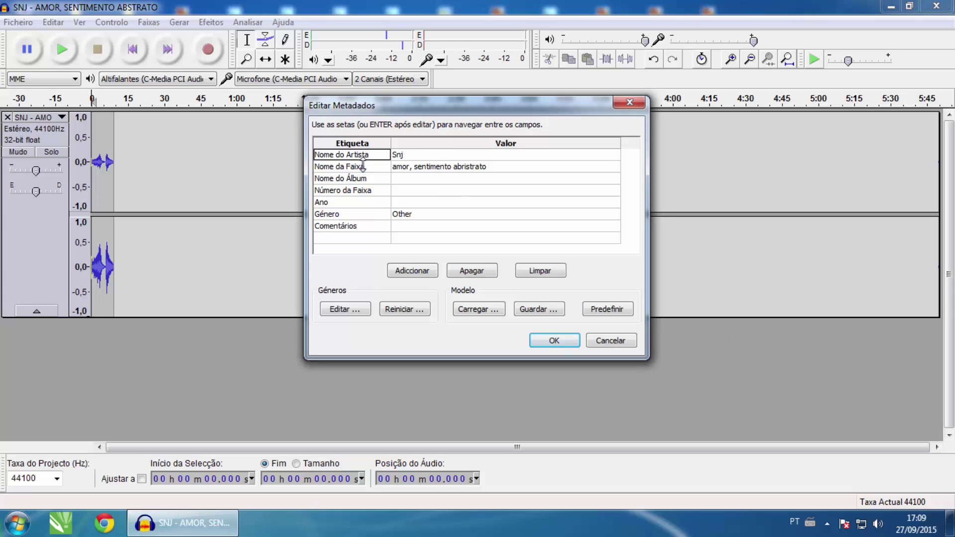
# - Review the artist, track and album name metadata and accept them unedited to finish the export
pyautogui.click(459, 157)
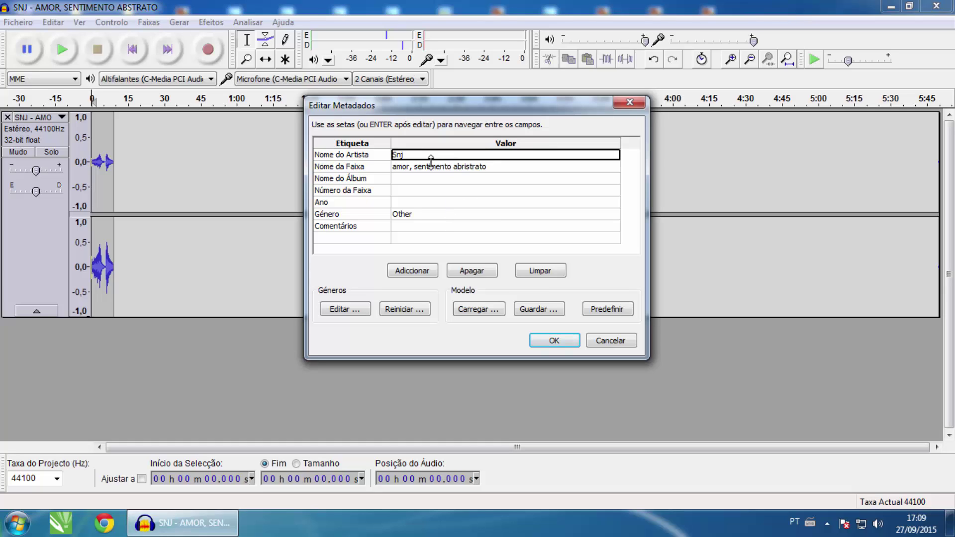
pyautogui.click(431, 167)
pyautogui.click(384, 166)
pyautogui.click(378, 179)
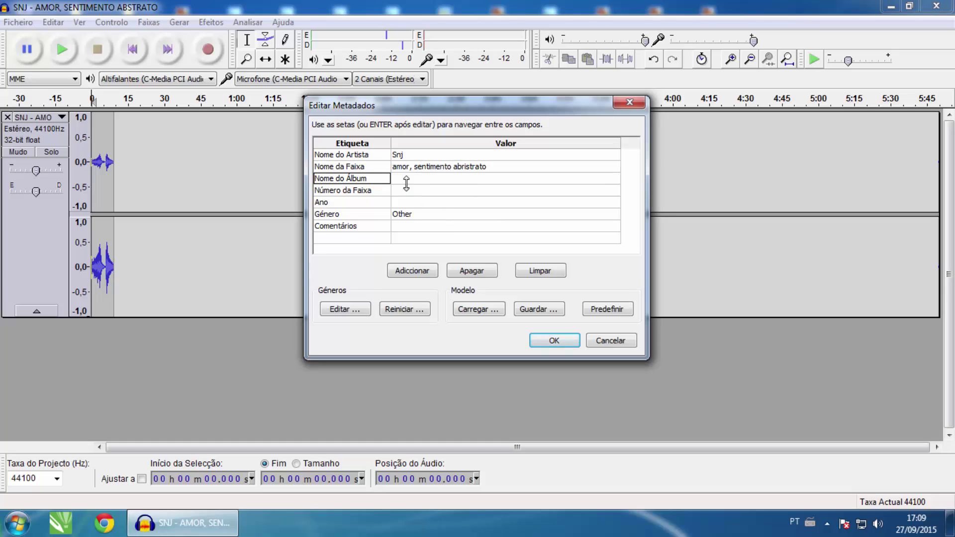
pyautogui.click(405, 182)
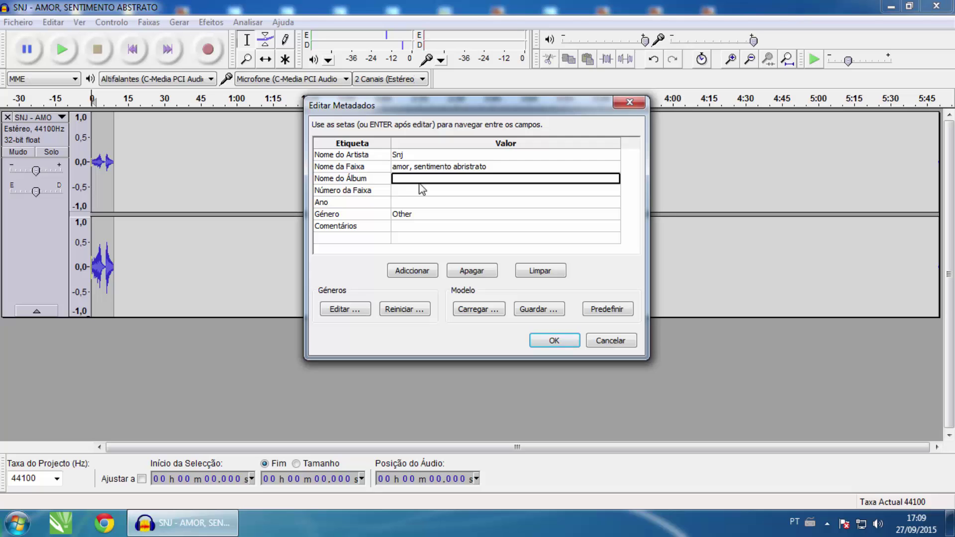
pyautogui.click(560, 341)
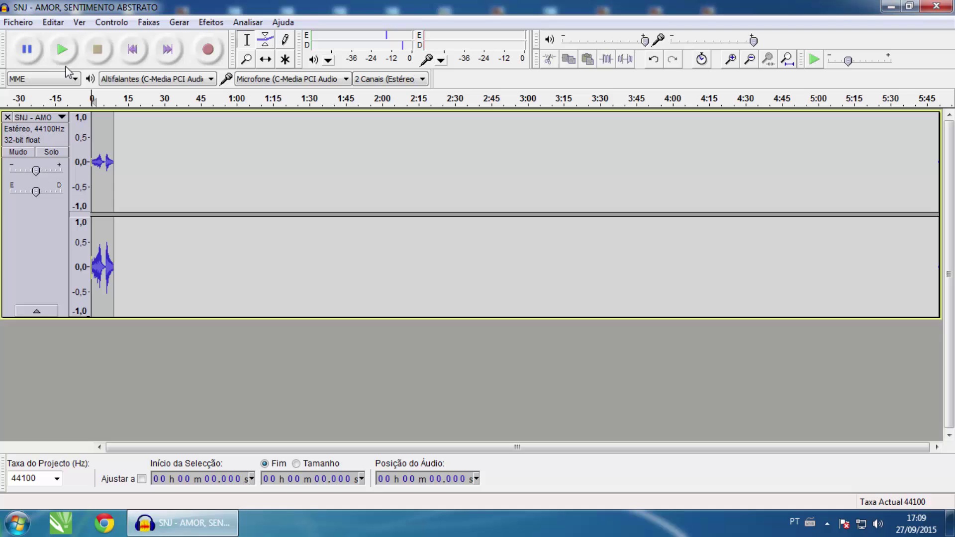
# - Switch to the desktop, open folder 02 and compare the details of the original song and the "entrada violão" file
pyautogui.click(890, 7)
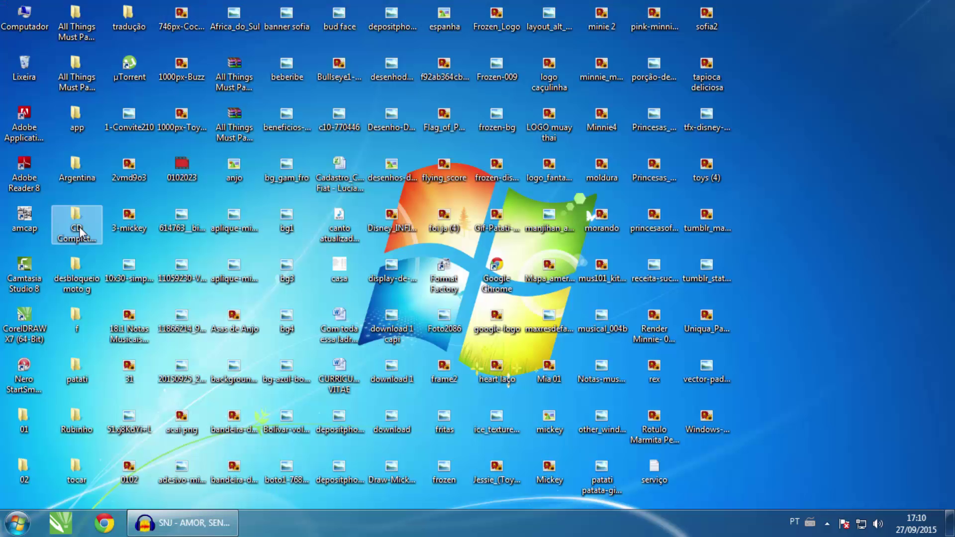
pyautogui.doubleClick(23, 470)
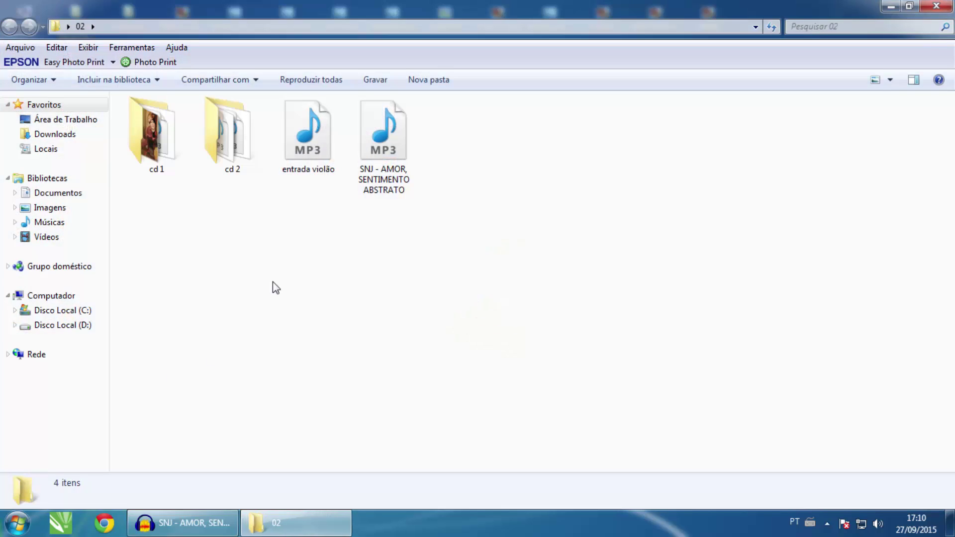
pyautogui.click(386, 120)
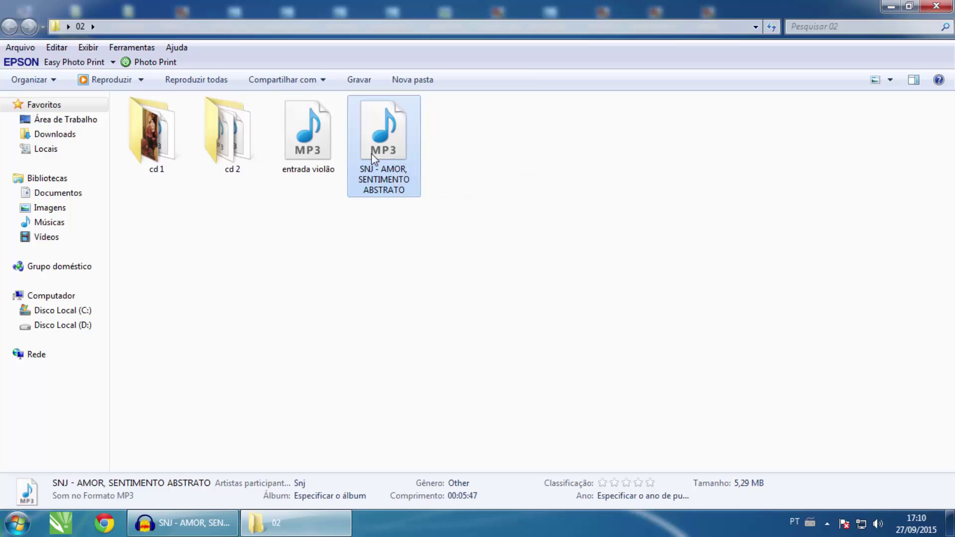
pyautogui.click(316, 135)
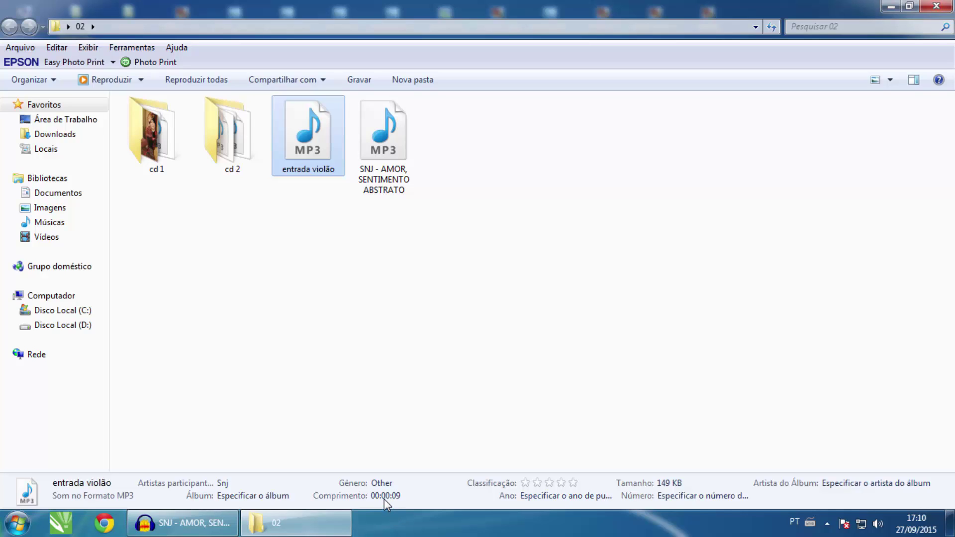
# - Play the exported "entrada violão" file in Windows Media Player, then replay it
pyautogui.doubleClick(326, 131)
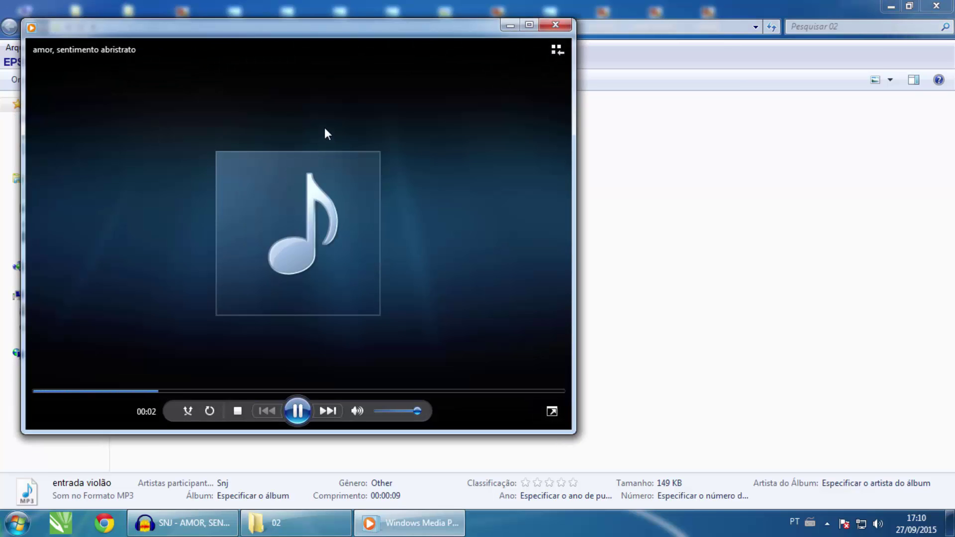
pyautogui.moveTo(199, 36); pyautogui.dragTo(400, 37)
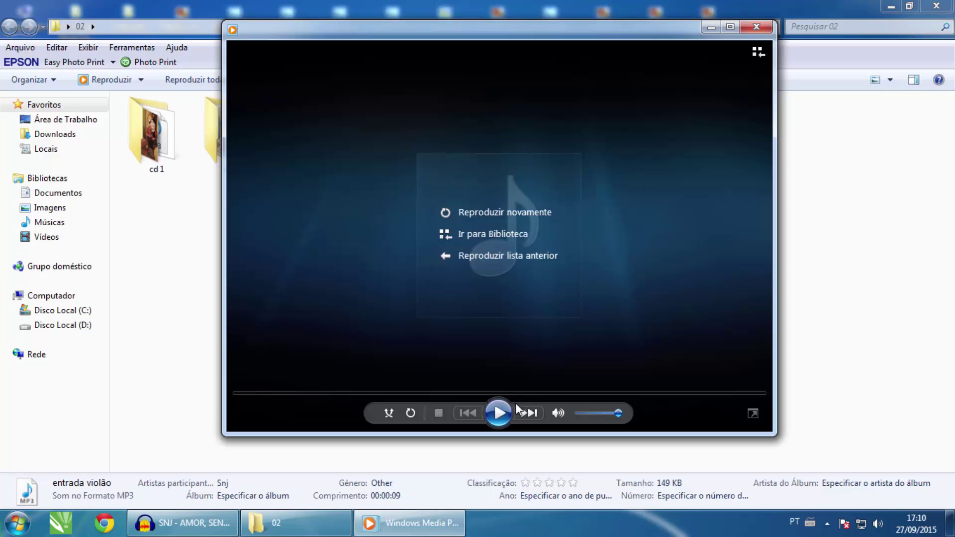
pyautogui.click(499, 411)
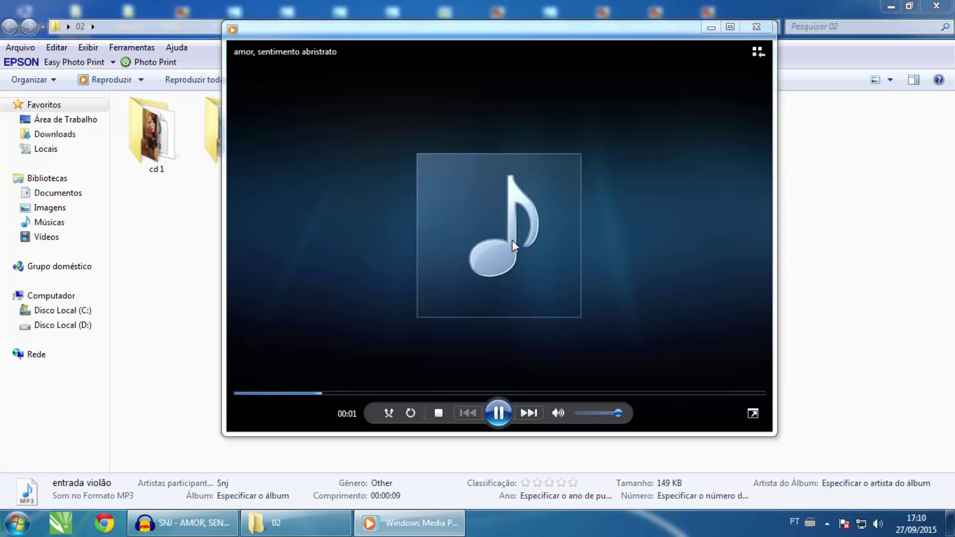